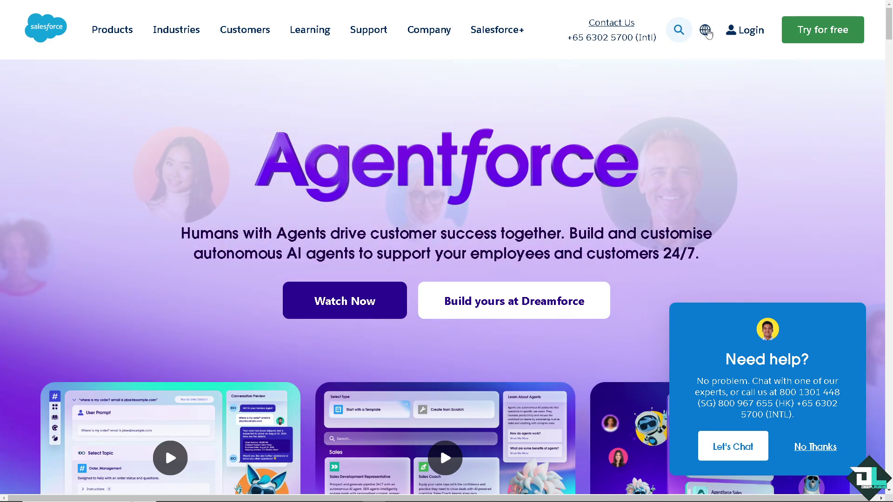
- Leave the profile page for the Reports home and start a New Report
click(751, 32)
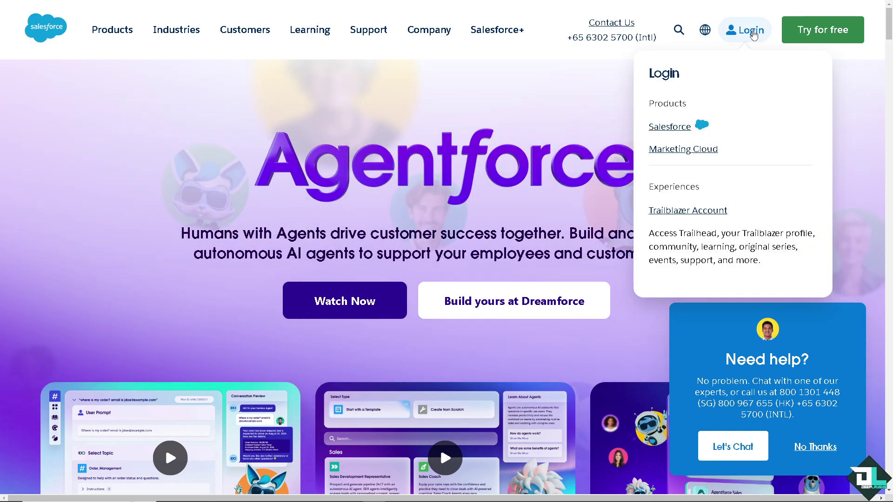
click(704, 29)
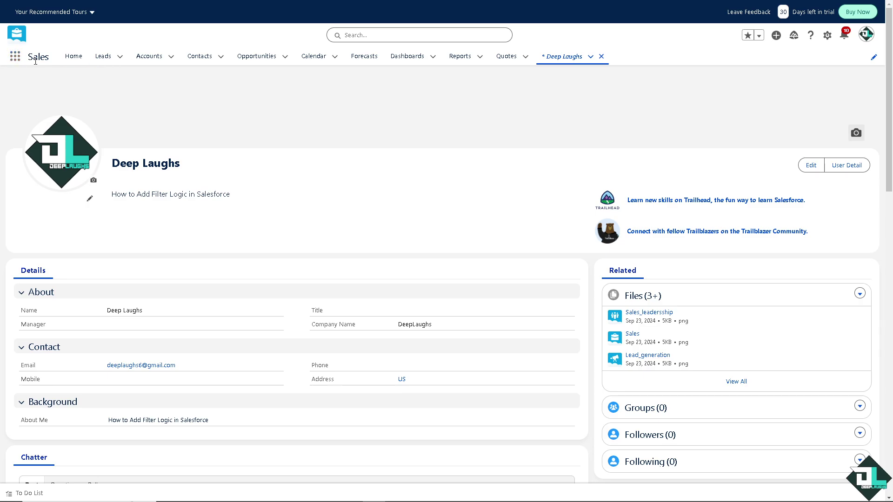
click(15, 56)
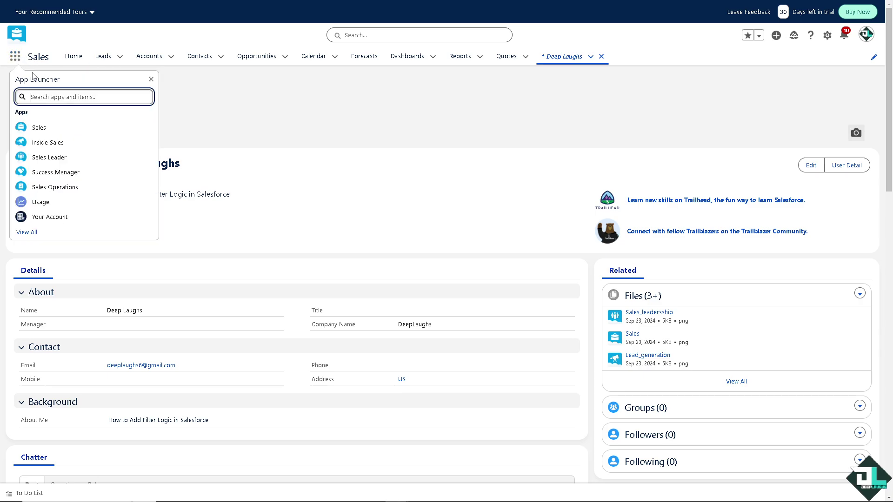
click(218, 88)
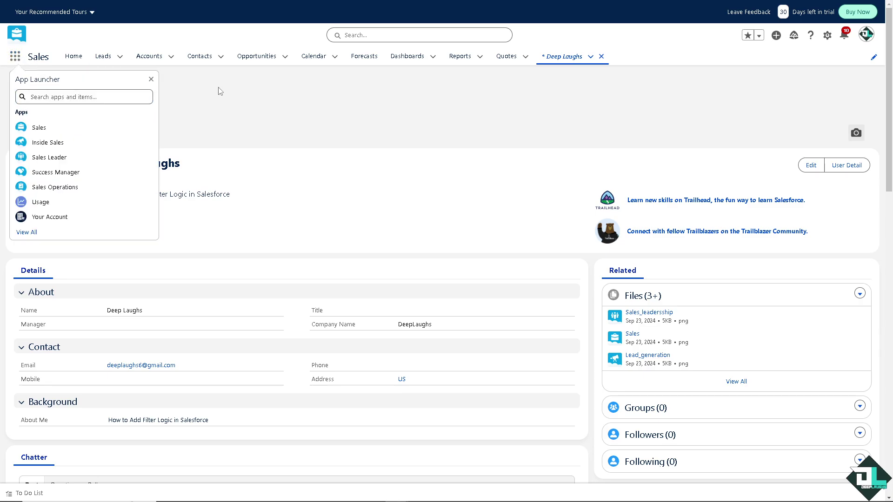
click(454, 63)
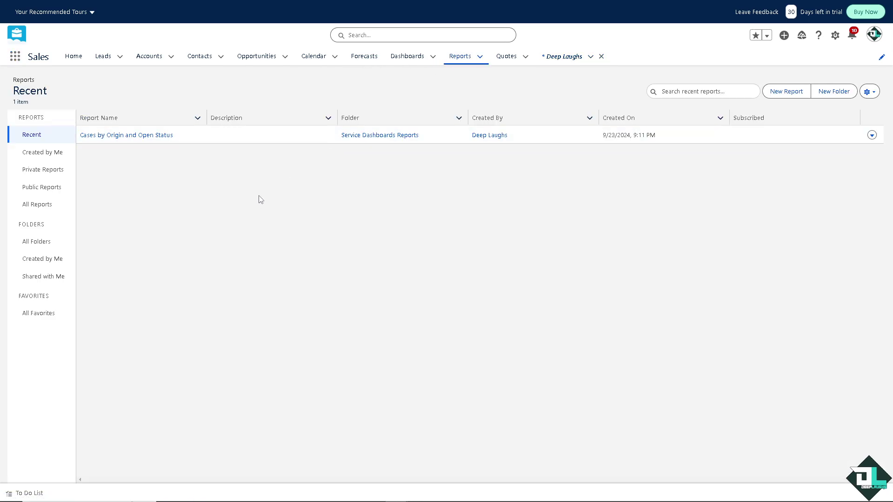
click(794, 91)
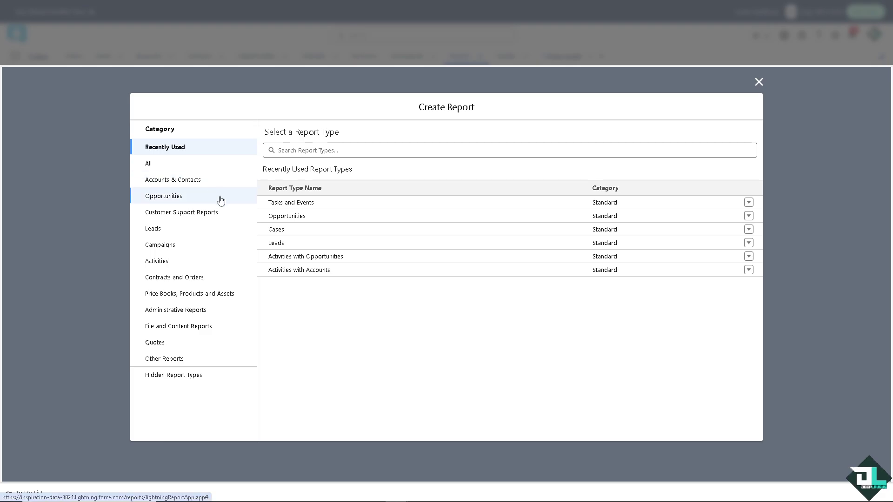
- Start the report from the Opportunities report type in the Opportunities category
click(172, 183)
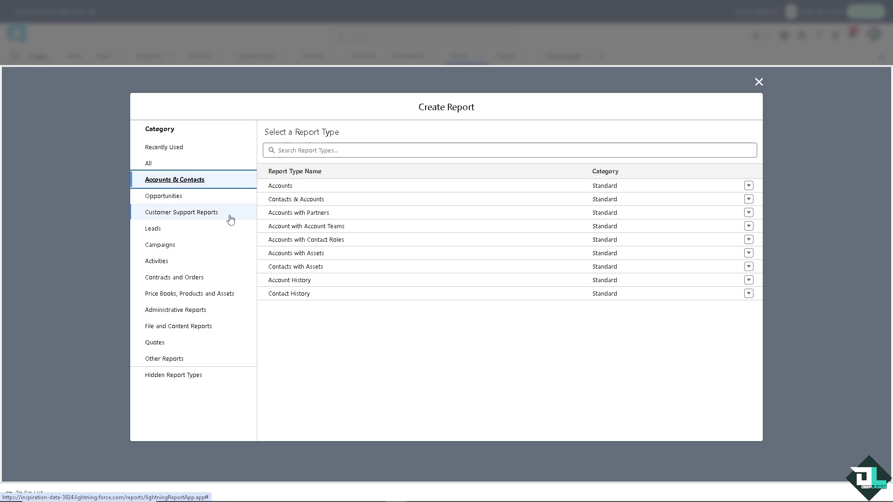
click(164, 199)
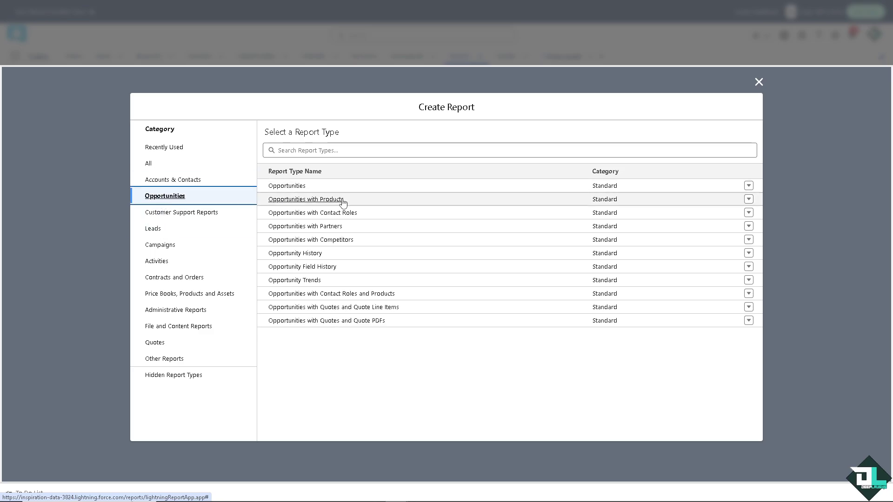
click(294, 187)
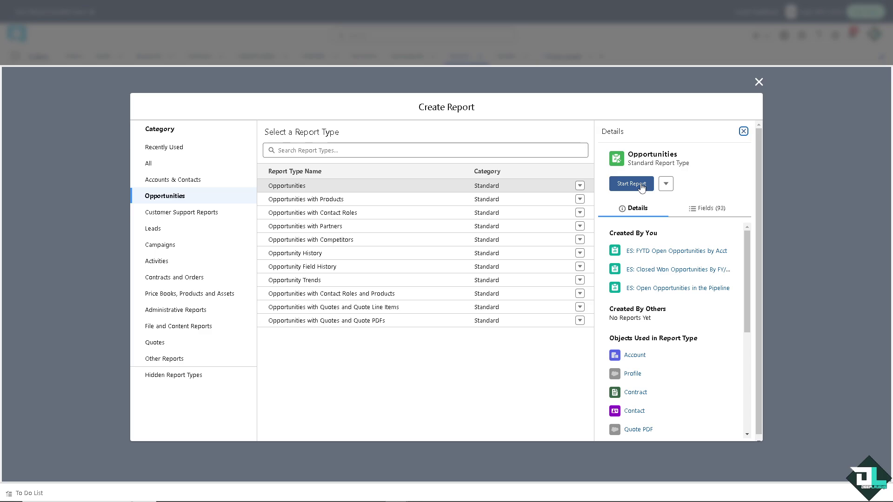
click(665, 183)
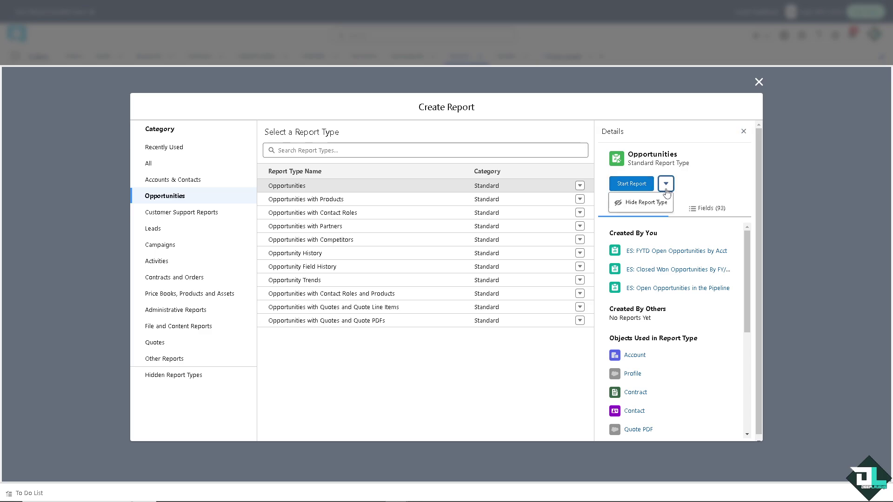
- In the report's Filters panel, add a Lead Source filter from the field list
click(631, 186)
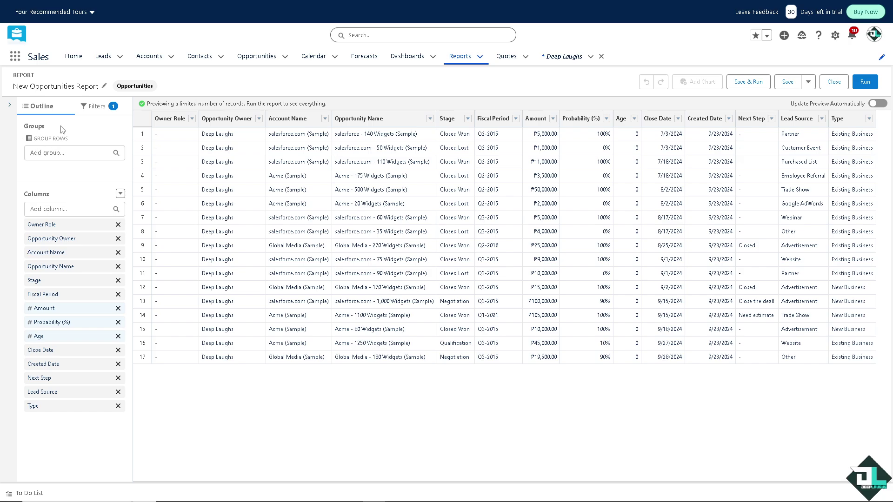
click(92, 108)
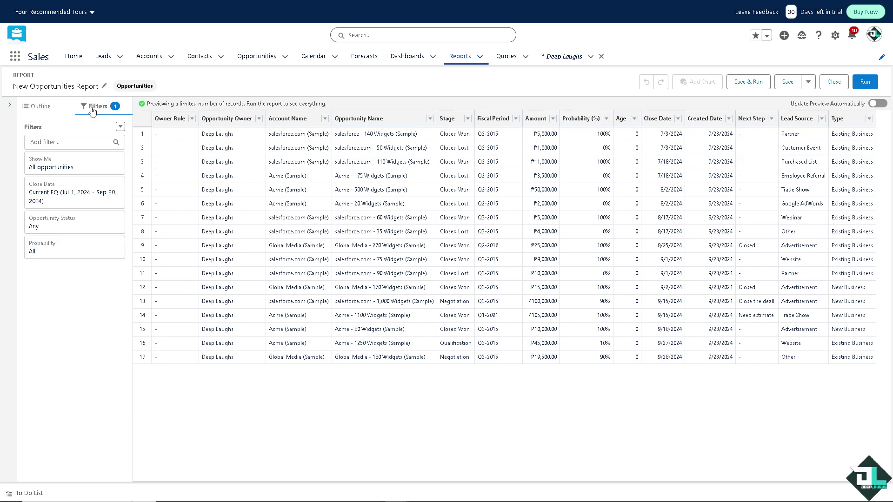
click(98, 142)
scroll(74, 201, down, 3)
click(104, 144)
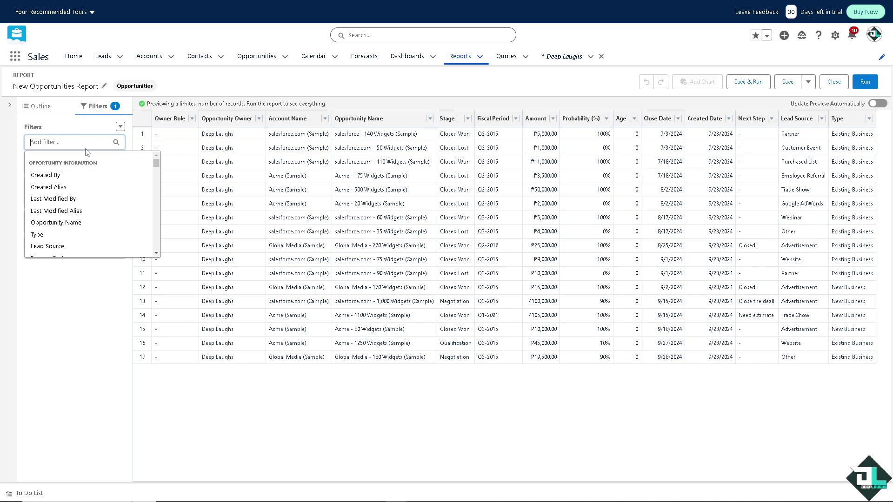
click(120, 127)
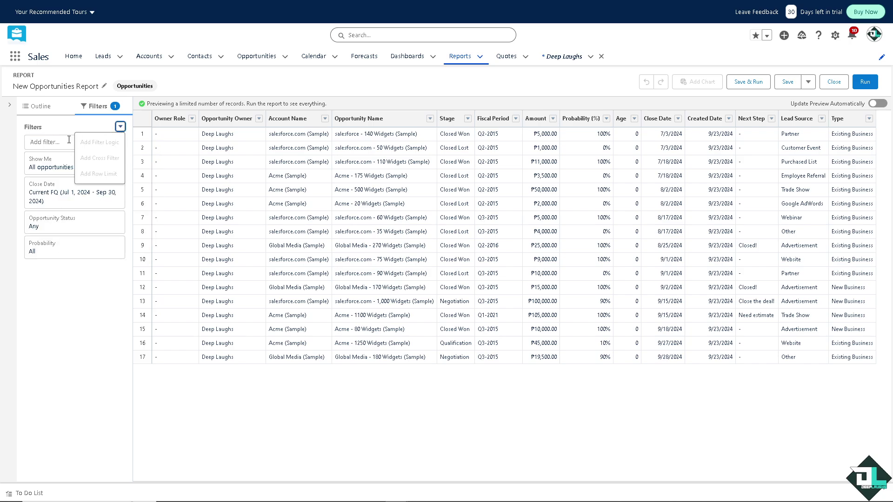
click(51, 142)
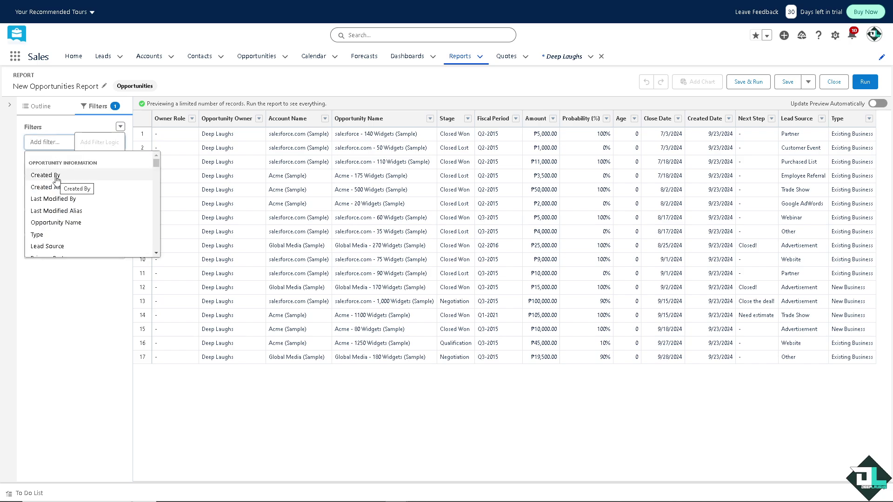
scroll(51, 220, down, 2)
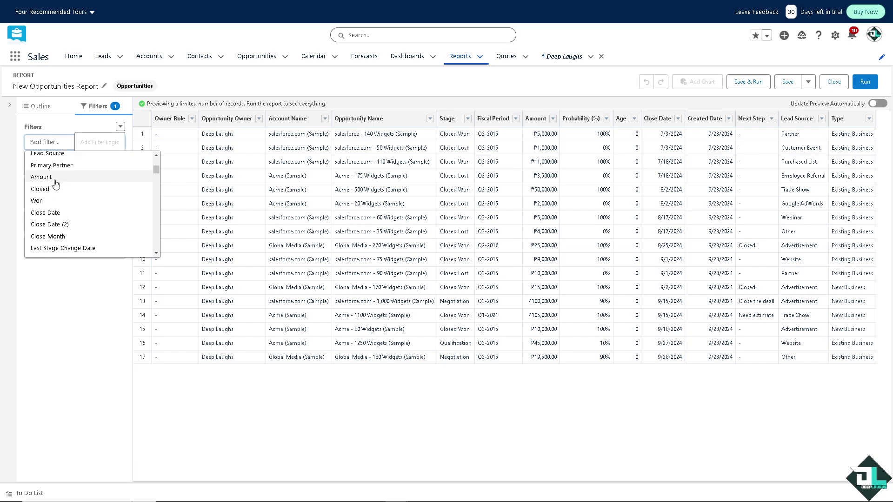
scroll(58, 193, up, 1)
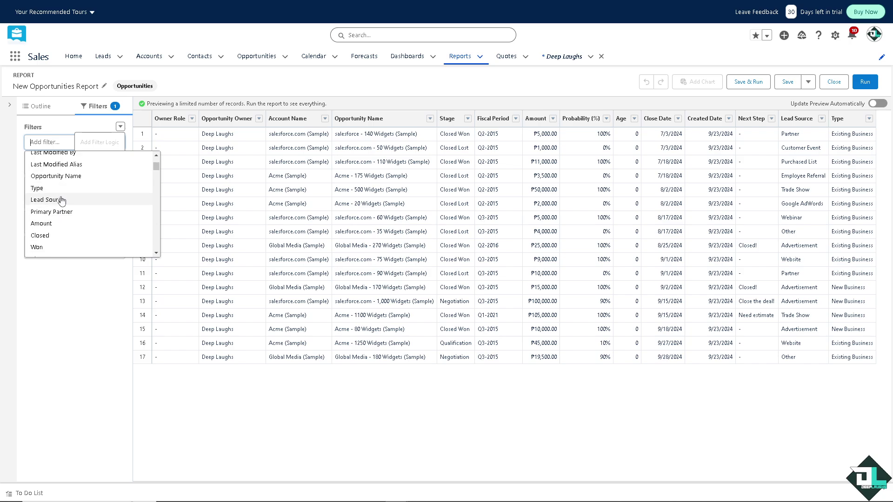
click(63, 200)
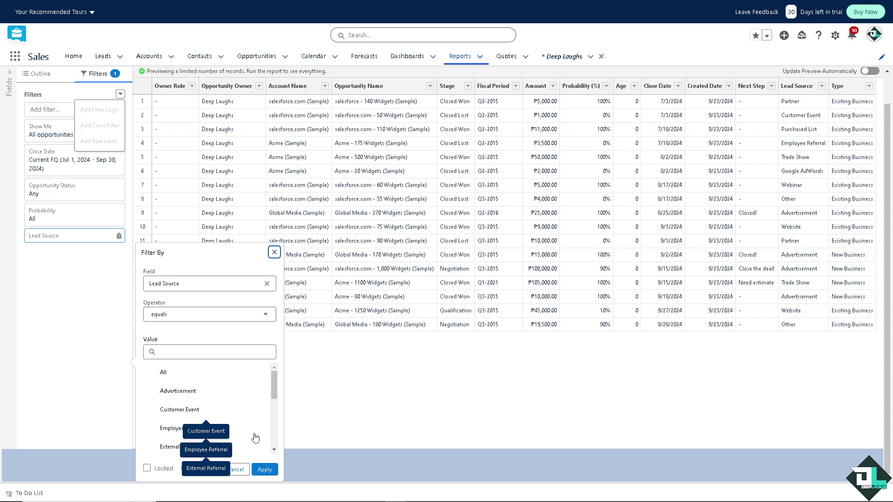
- Apply the Lead Source filter and set the report's filter logic to 1
click(266, 469)
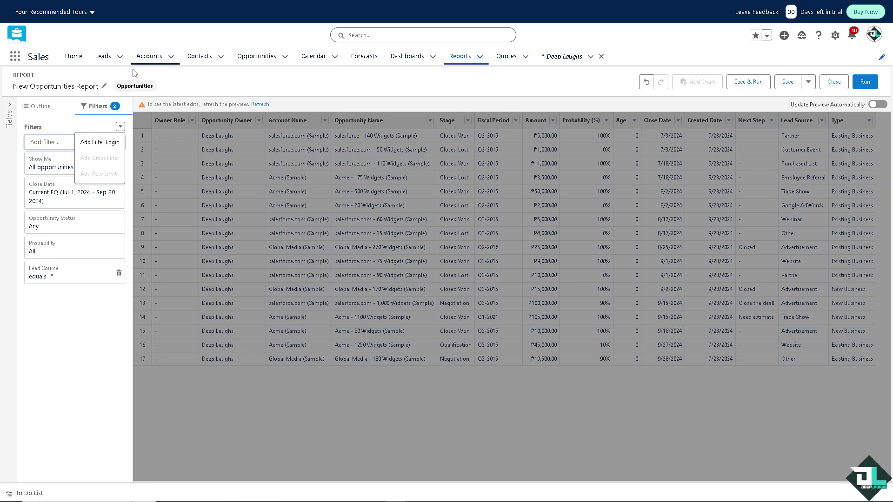
click(99, 142)
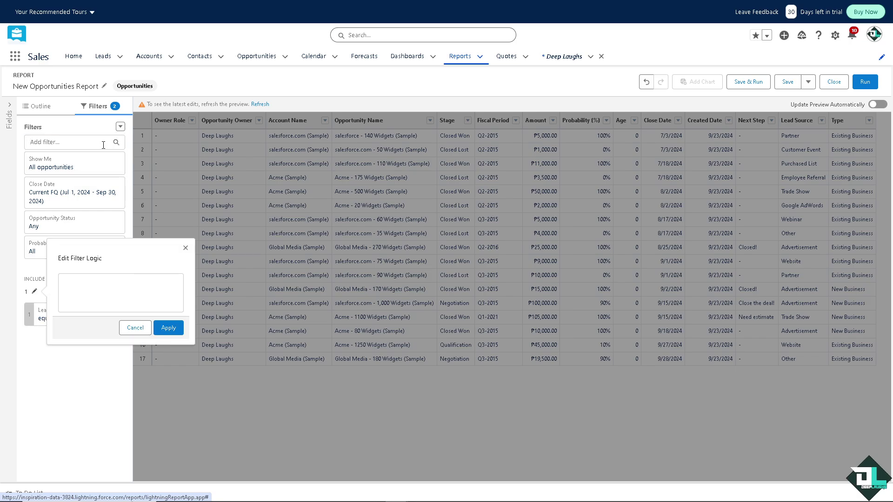
click(92, 291)
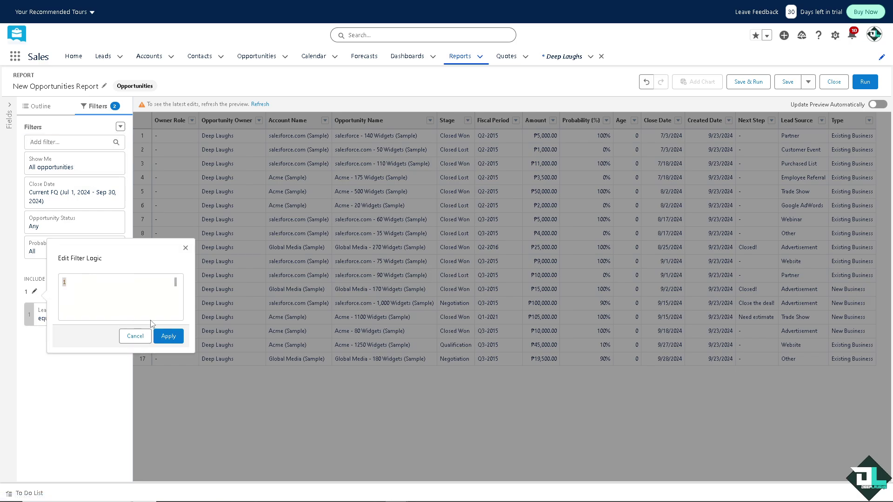
text(169)
key(BackSpace)
key(BackSpace)
key(BackSpace)
text(69)
click(167, 336)
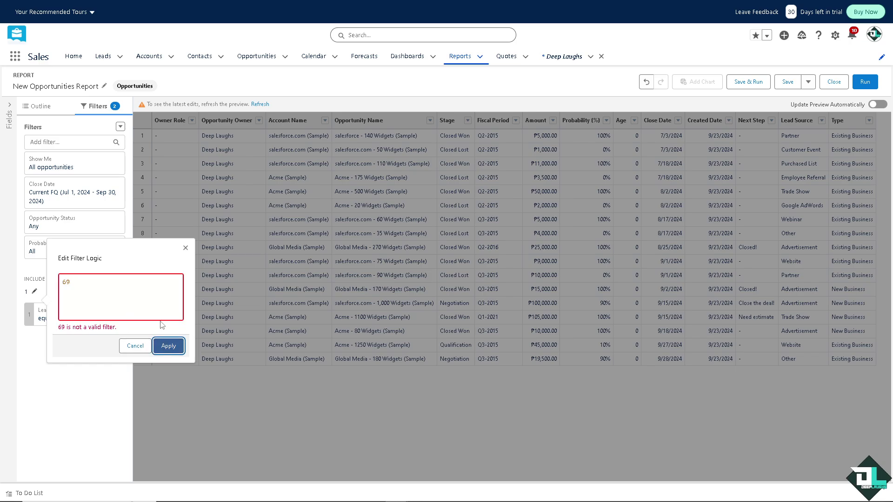
key(BackSpace)
key(BackSpace)
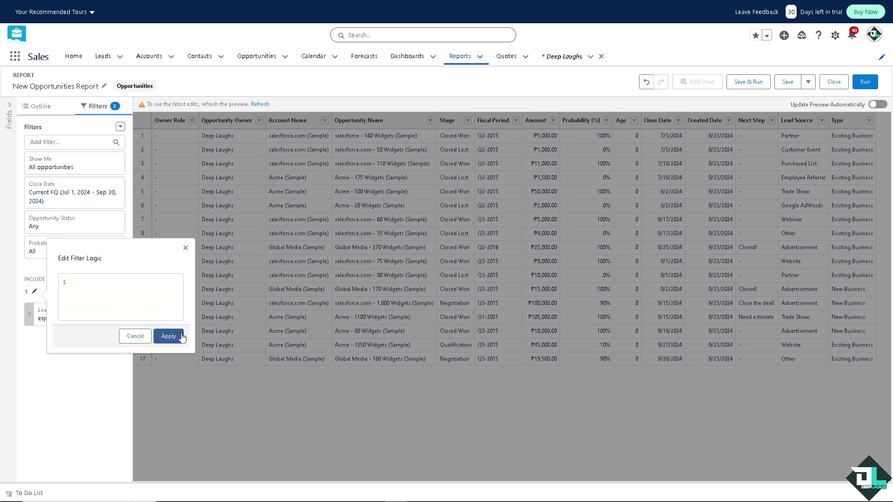
click(181, 347)
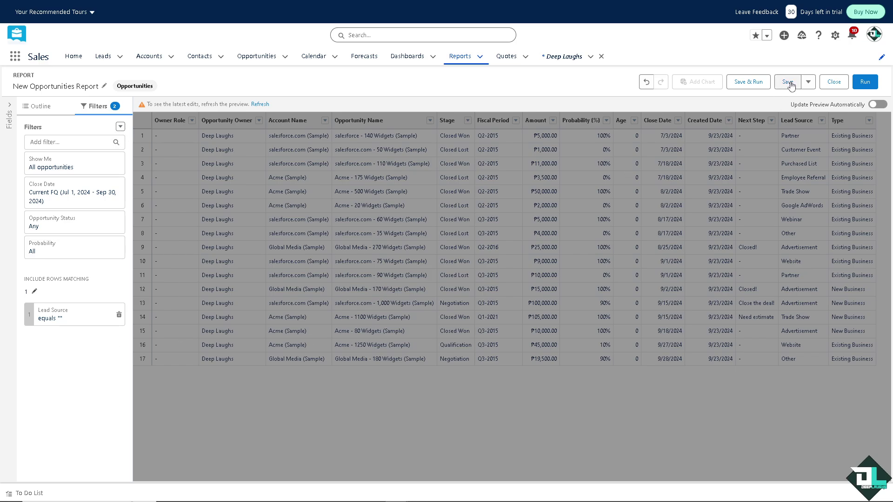
- Run the New Opportunities Report with the Lead Source filter and filter logic 1
click(864, 84)
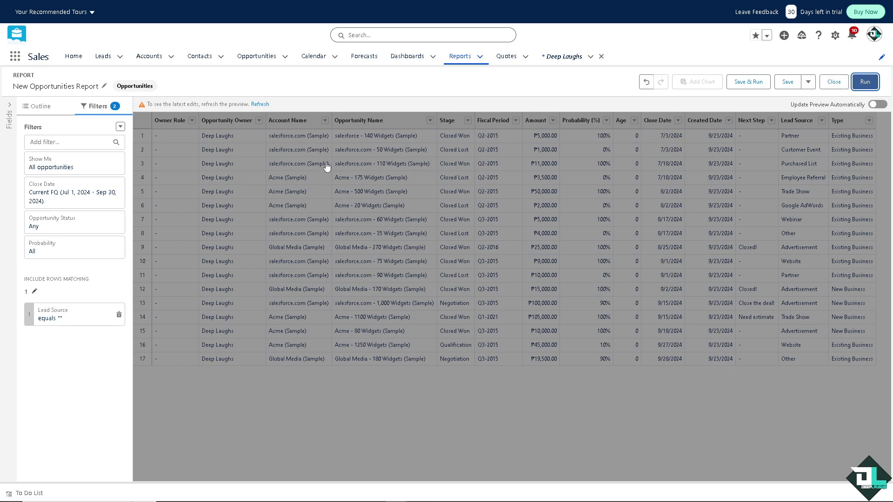